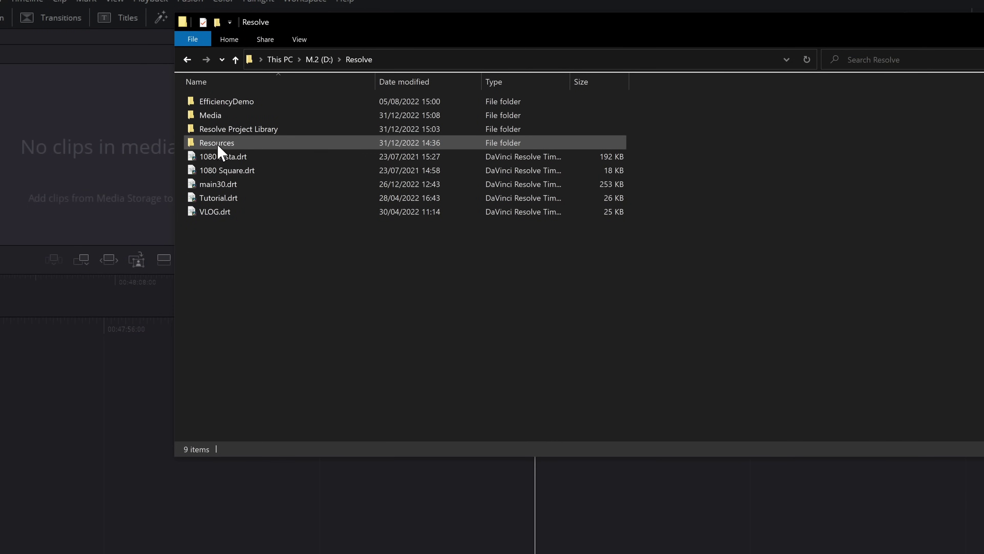
Step: Open Resources > AUDIIO > Music in File Explorer to show the 38 downloaded wav tracks
double_click(218, 146)
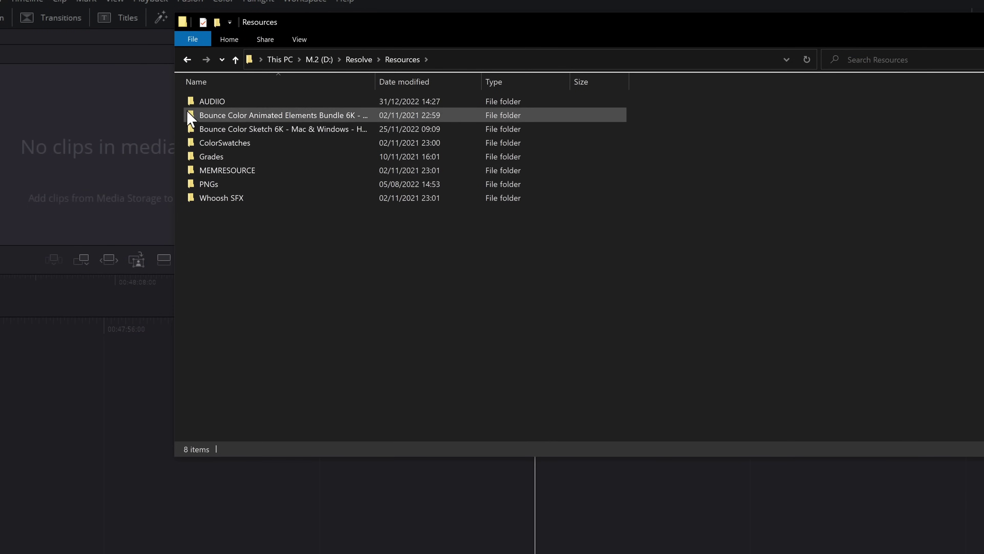
double_click(218, 103)
left_click(219, 103)
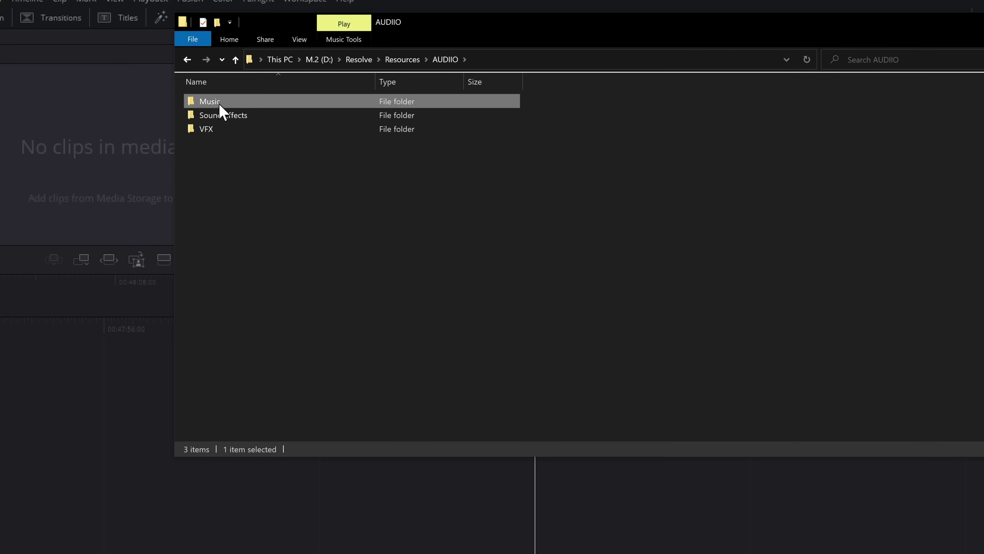
left_click(230, 116)
left_click(234, 131)
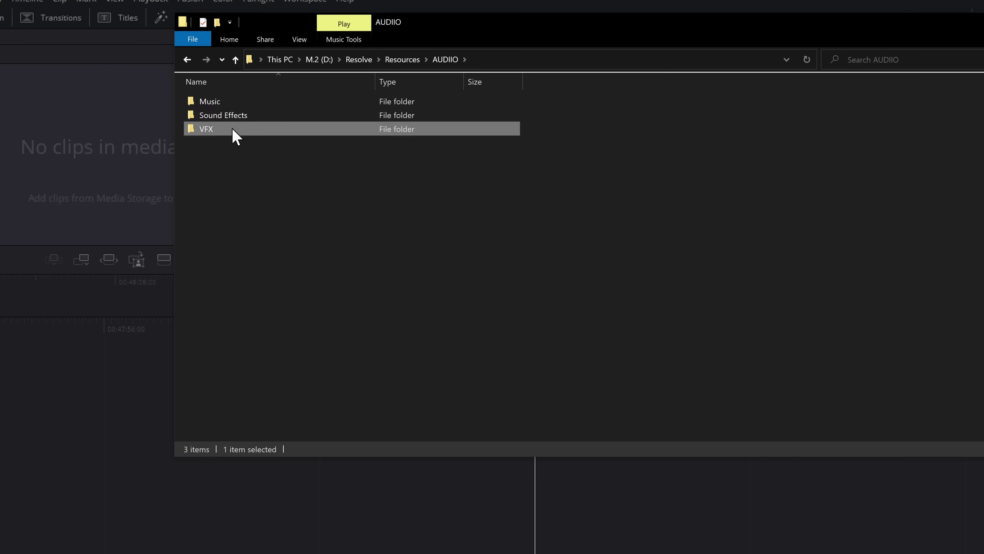
double_click(240, 102)
scroll(316, 170, "down", 5)
scroll(318, 175, "up", 5)
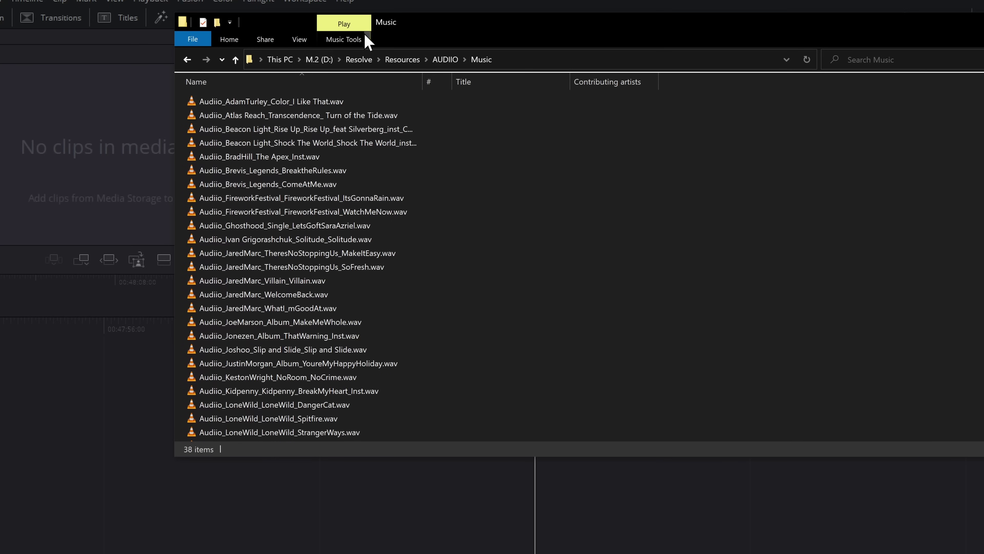
left_click_drag(566, 35, 451, 47)
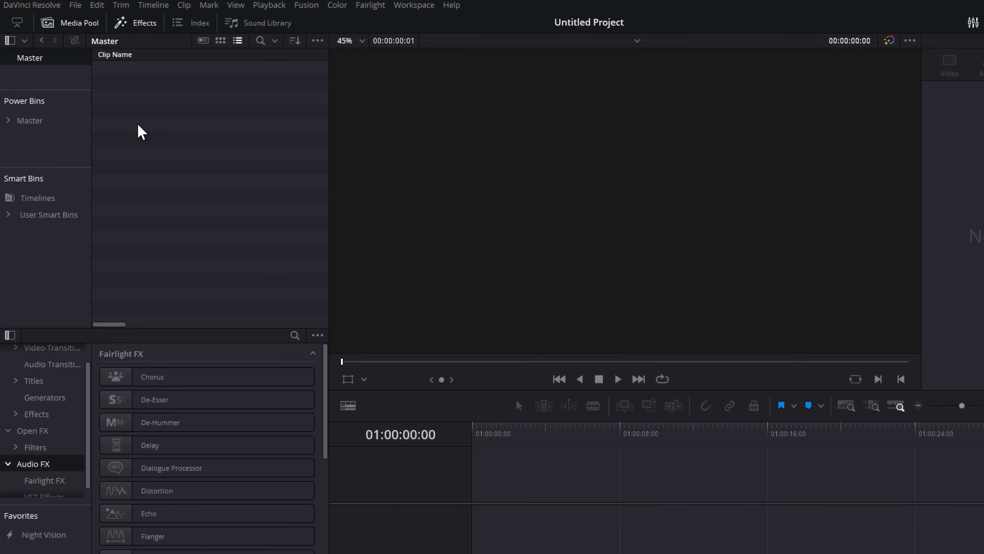
left_click(76, 26)
left_click(77, 26)
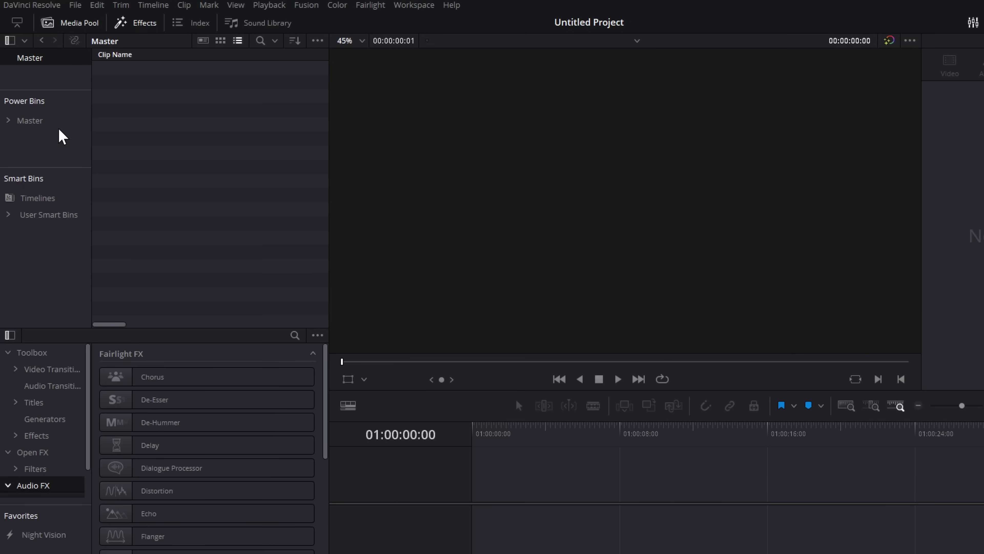
left_click(319, 41)
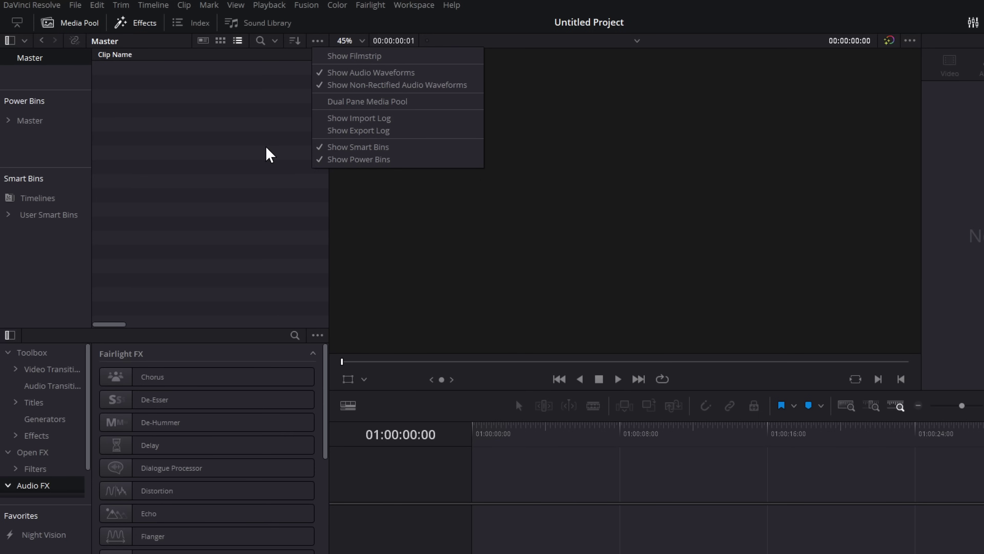
left_click(270, 155)
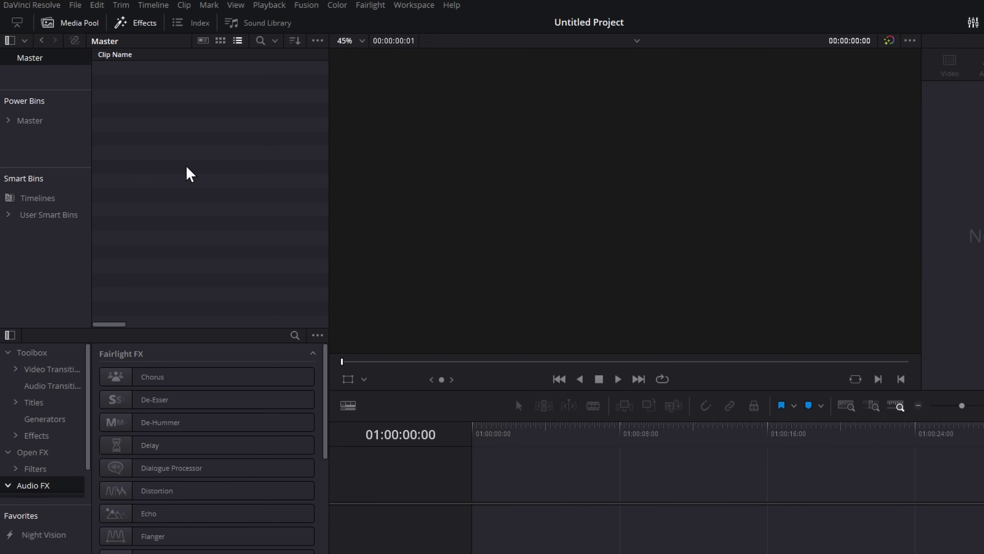
left_click(234, 5)
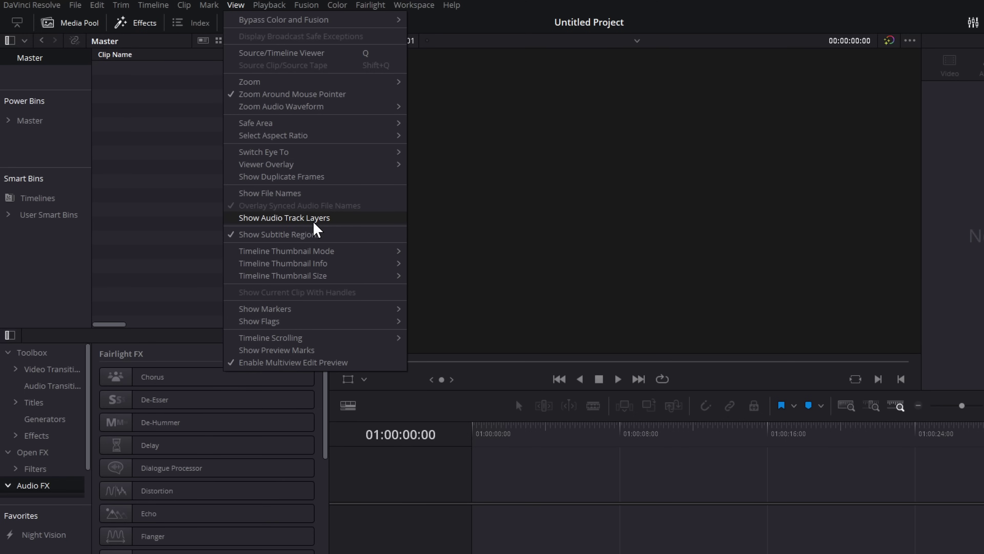
left_click(149, 180)
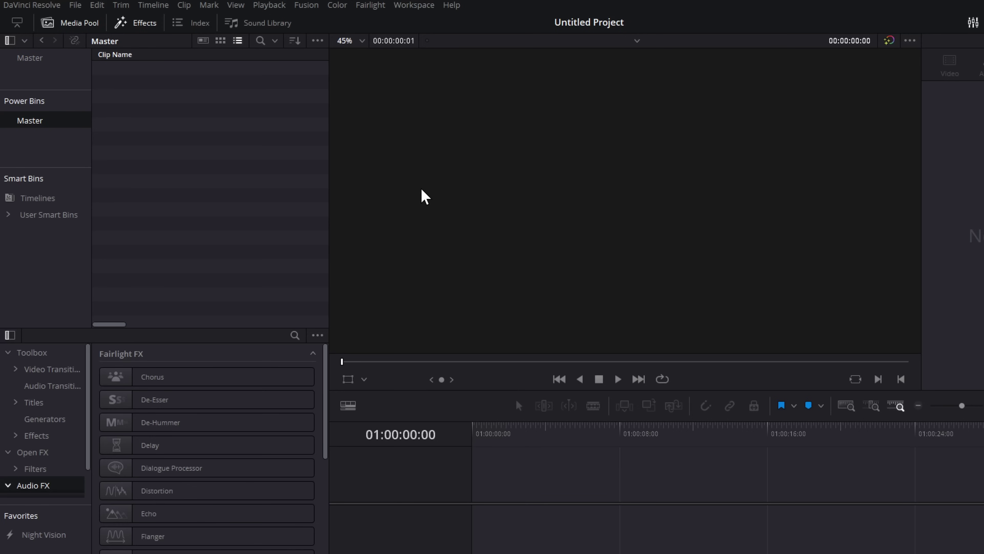
key("alt+Tab")
Step: Add the AUDIIO Music folder as a power bin under Master and browse its tracks
left_click_drag(604, 83, 649, 85)
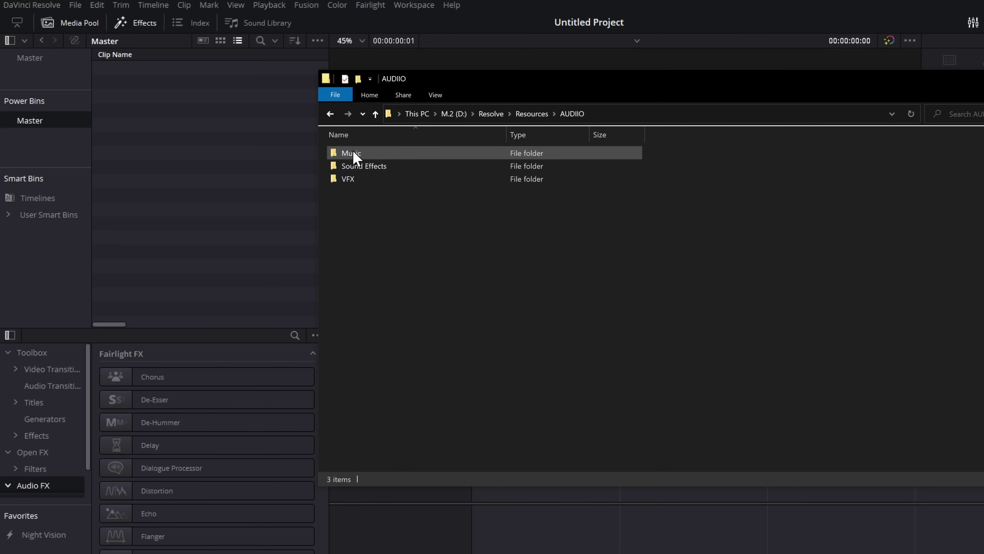
left_click_drag(356, 155, 214, 163)
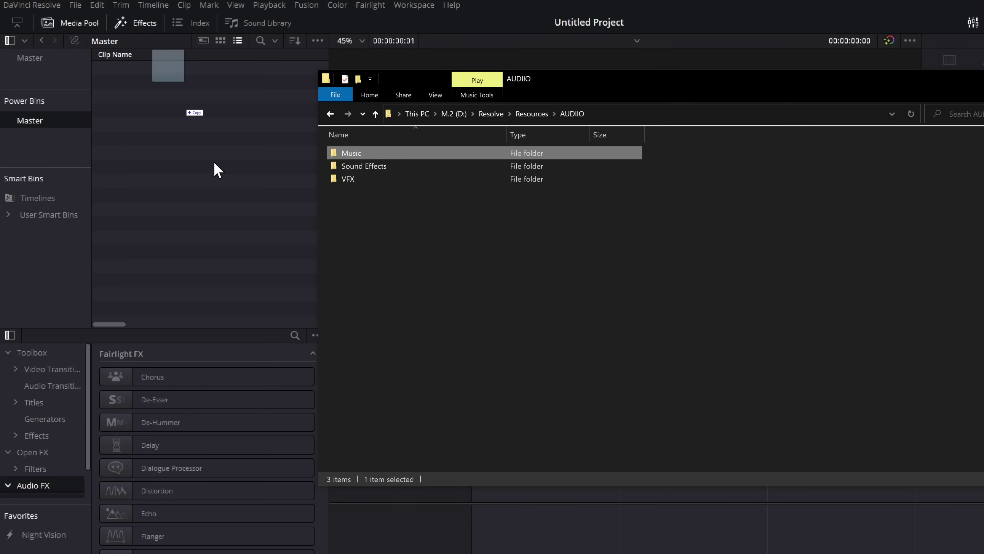
left_click_drag(214, 163, 47, 148)
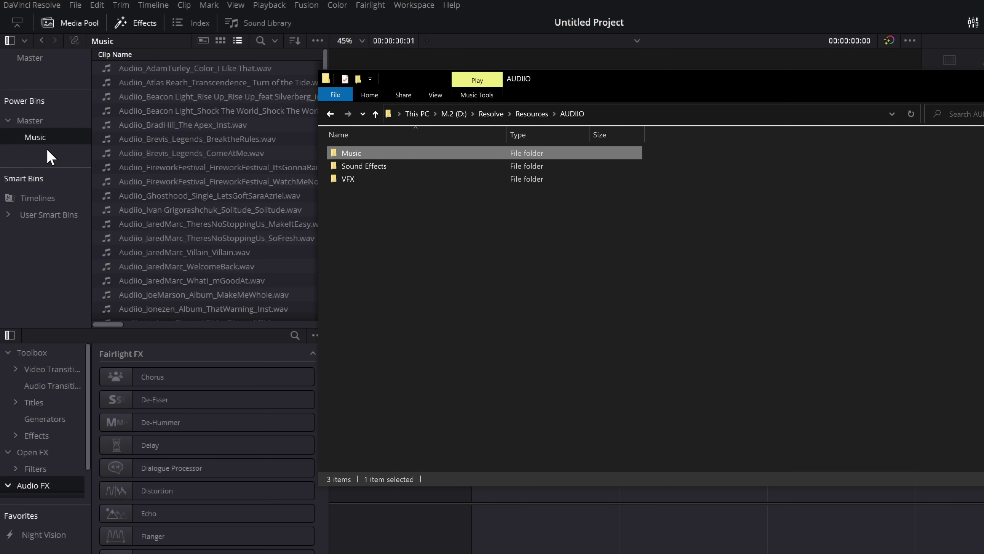
left_click(33, 116)
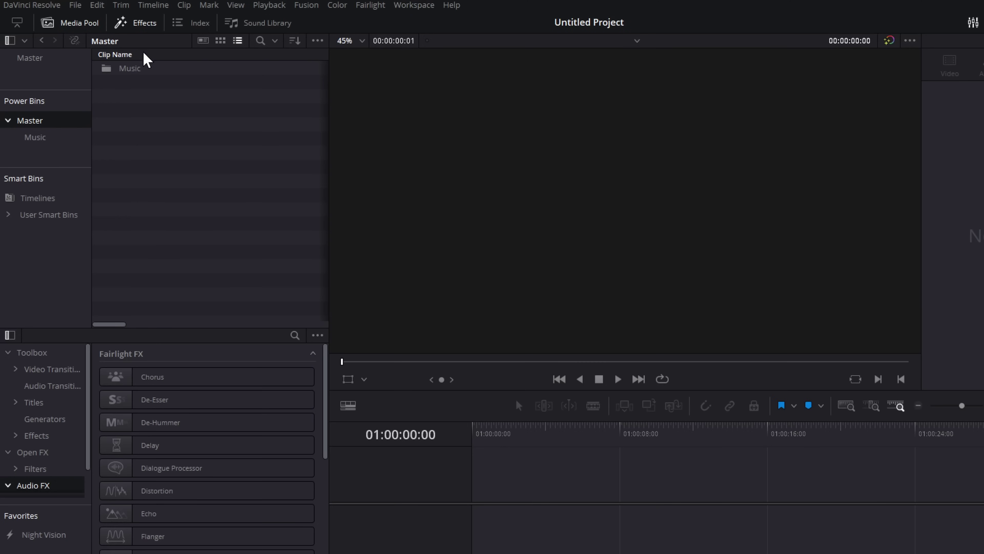
left_click(35, 137)
scroll(193, 143, "down", 10)
scroll(198, 155, "up", 10)
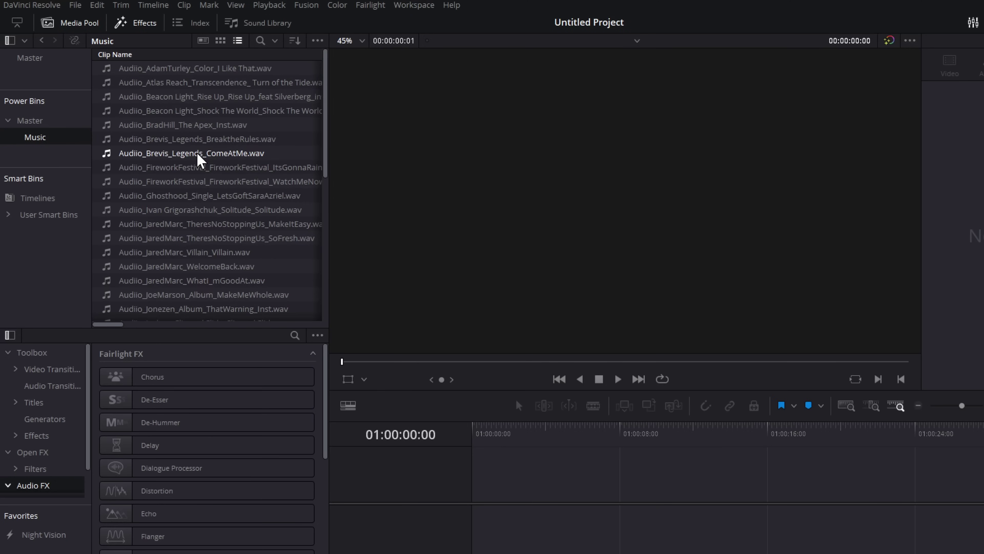
left_click(41, 120)
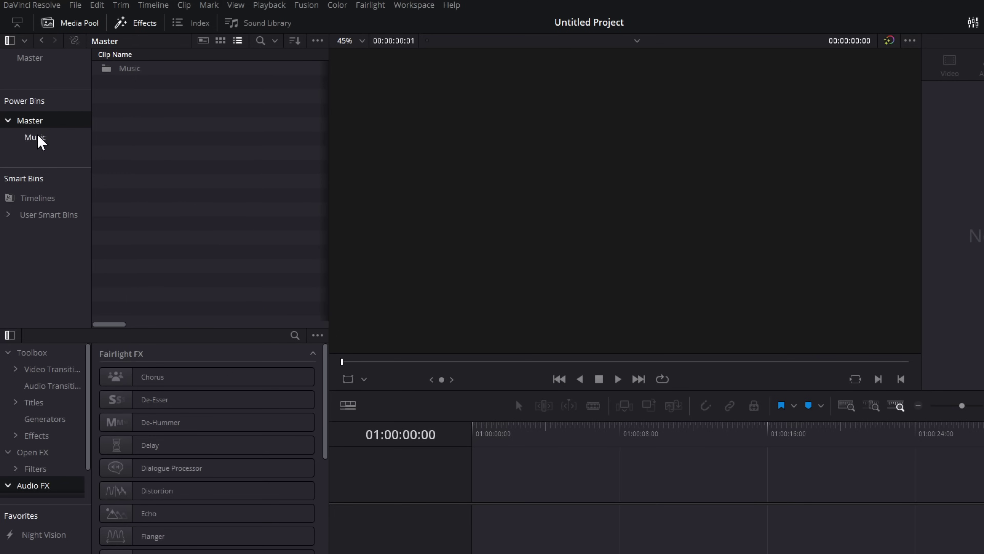
Step: Add Sound Effects and VFX as power bins, then put a Music track on Timeline 1
key("alt+Tab")
left_click_drag(474, 254, 42, 160)
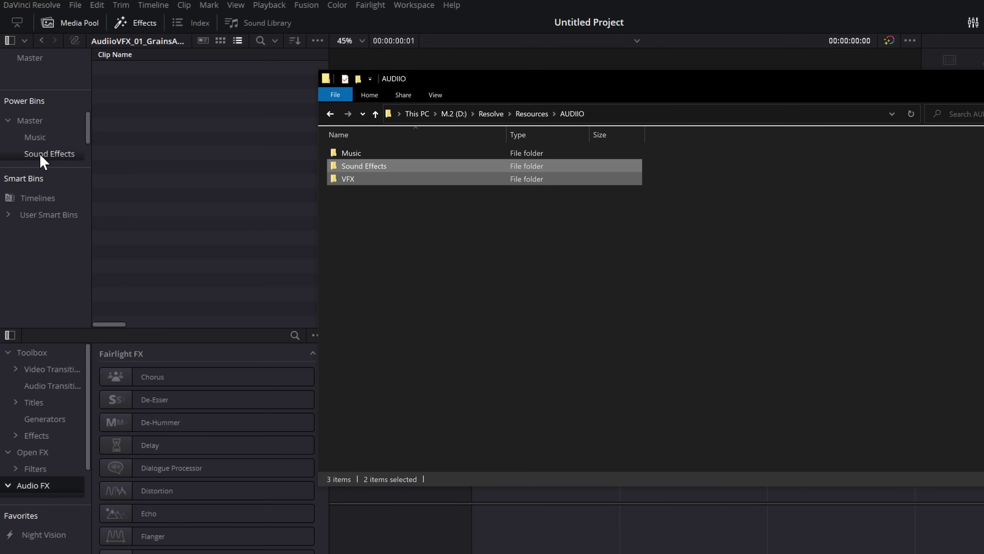
left_click(40, 139)
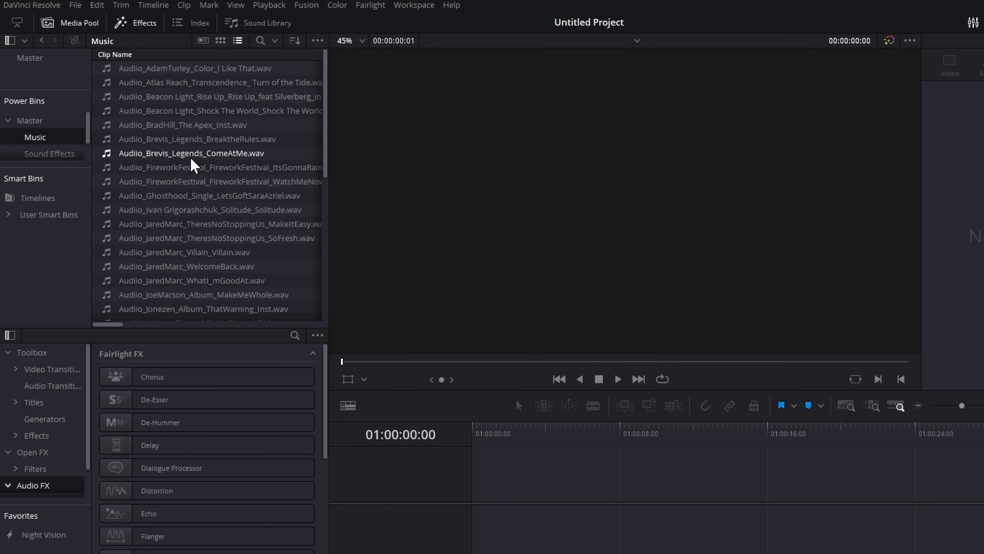
left_click_drag(136, 253, 522, 479)
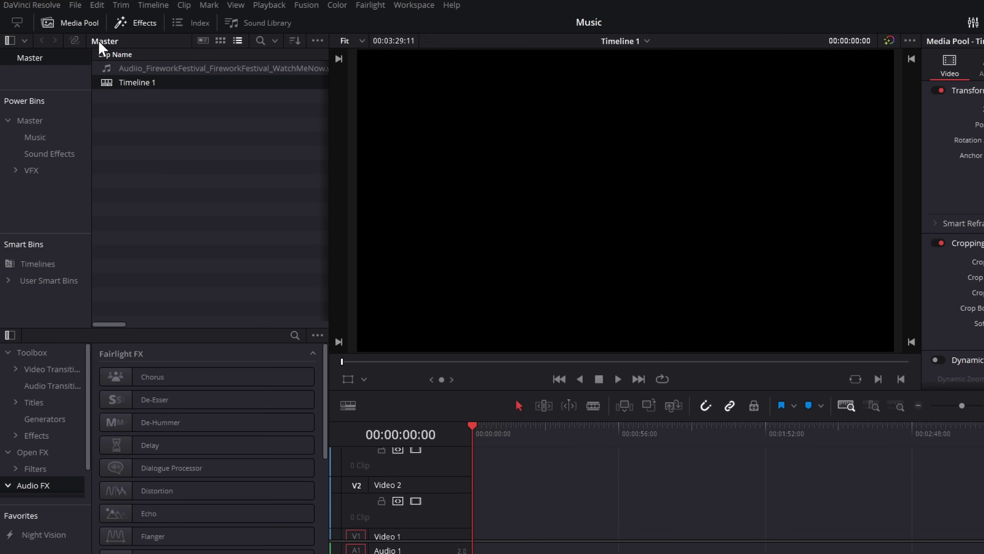
Step: Show the Music power bin's tracks and bring up Import Media from the clip list
left_click(54, 139)
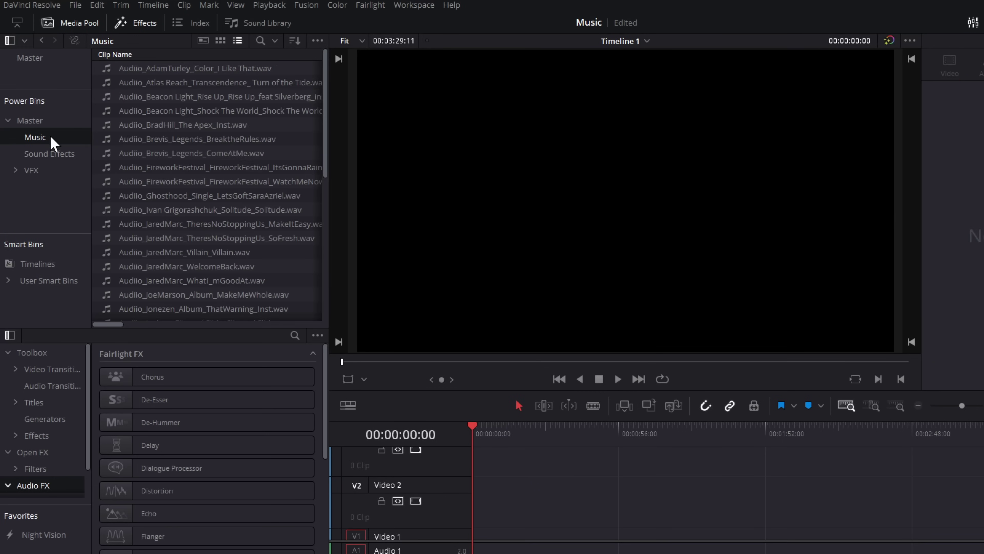
scroll(352, 282, "down", 2)
scroll(257, 253, "down", 8)
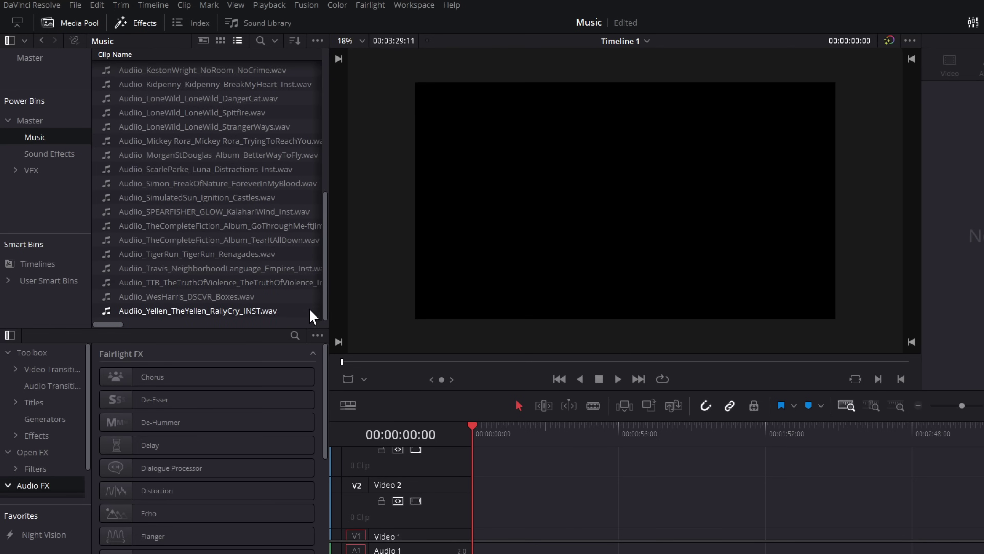
right_click(302, 323)
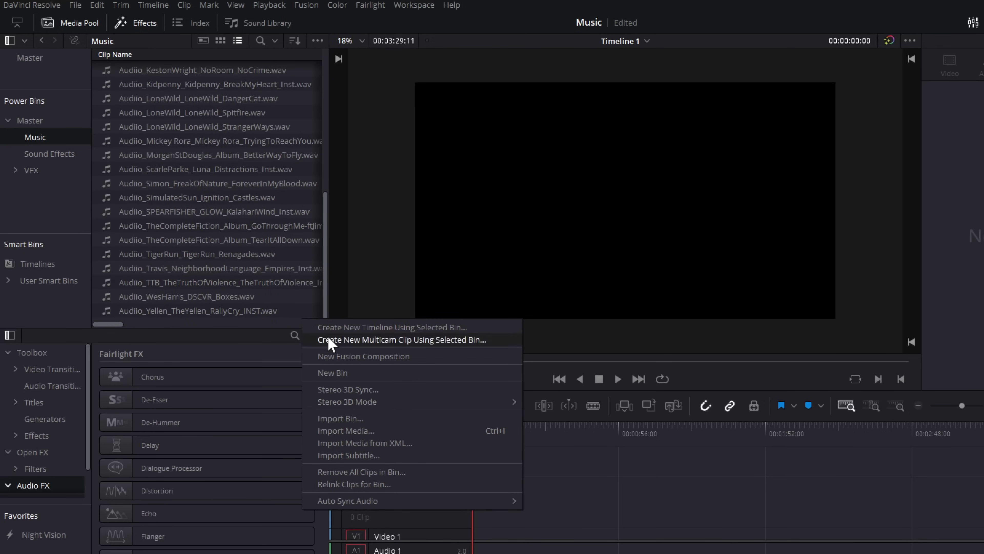
left_click(364, 431)
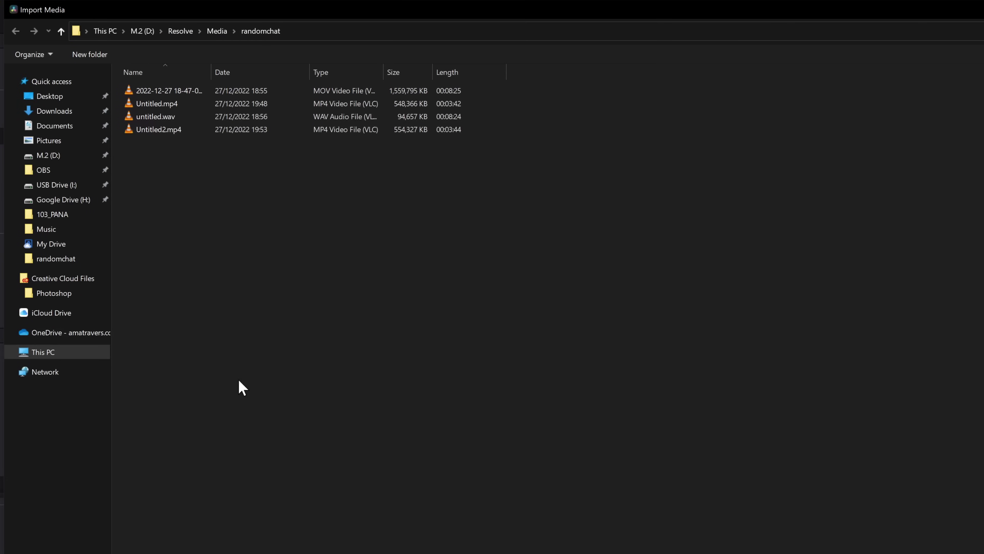
Step: Cancel the Import Media dialog and switch to the Media page
key("Escape")
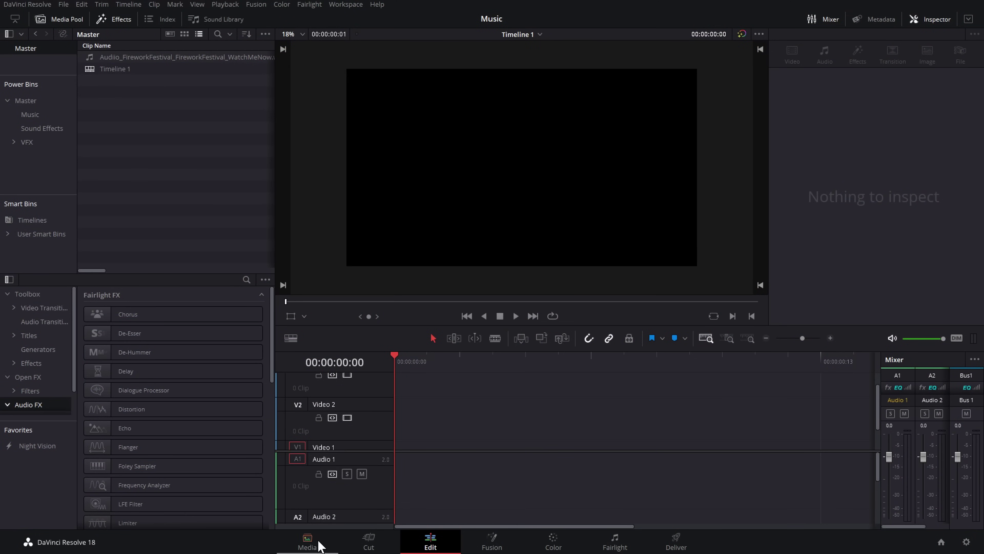
left_click(319, 545)
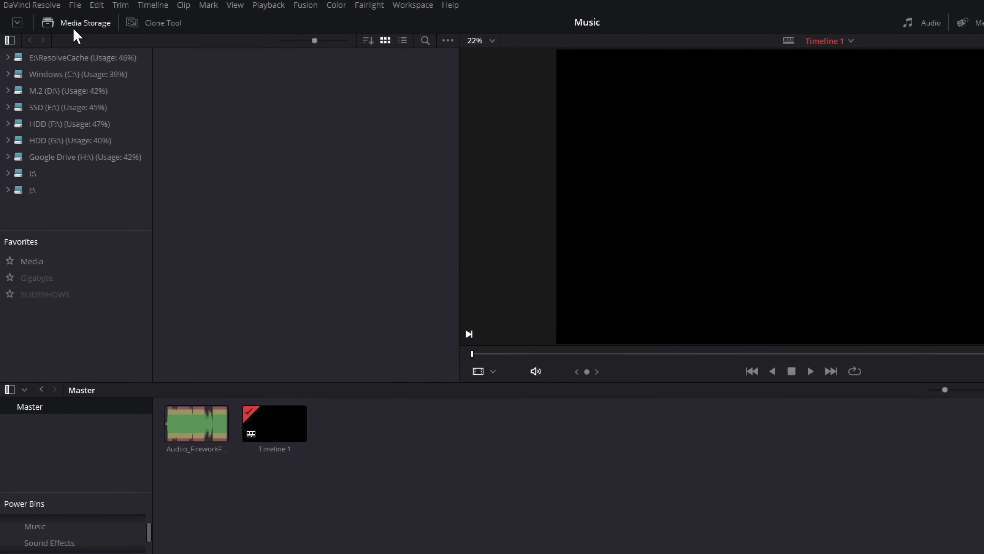
Step: Drag the Music folder from D:\Resolve\Resources\AUDIIO into Resolve's Media Storage to list its tracks
left_click(76, 26)
left_click(77, 25)
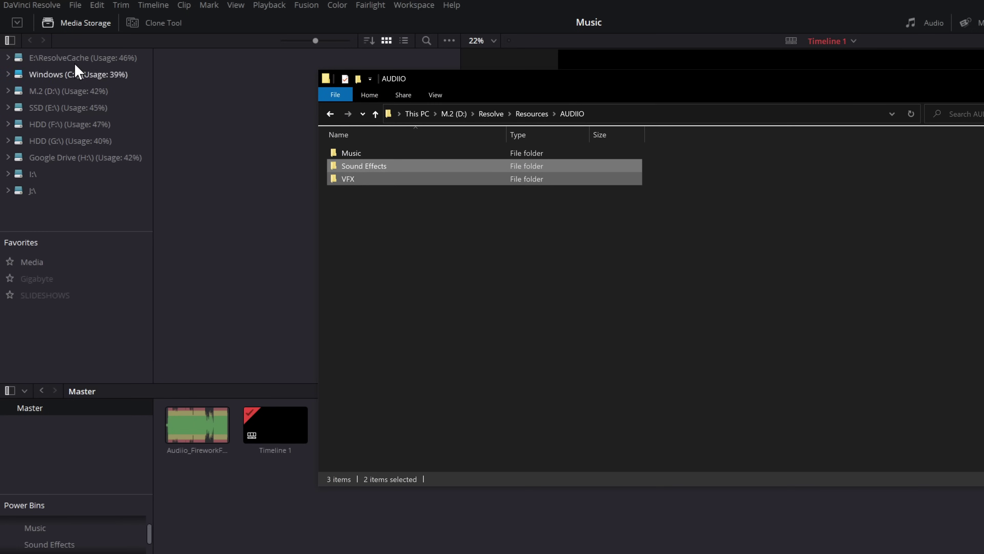
left_click(628, 271)
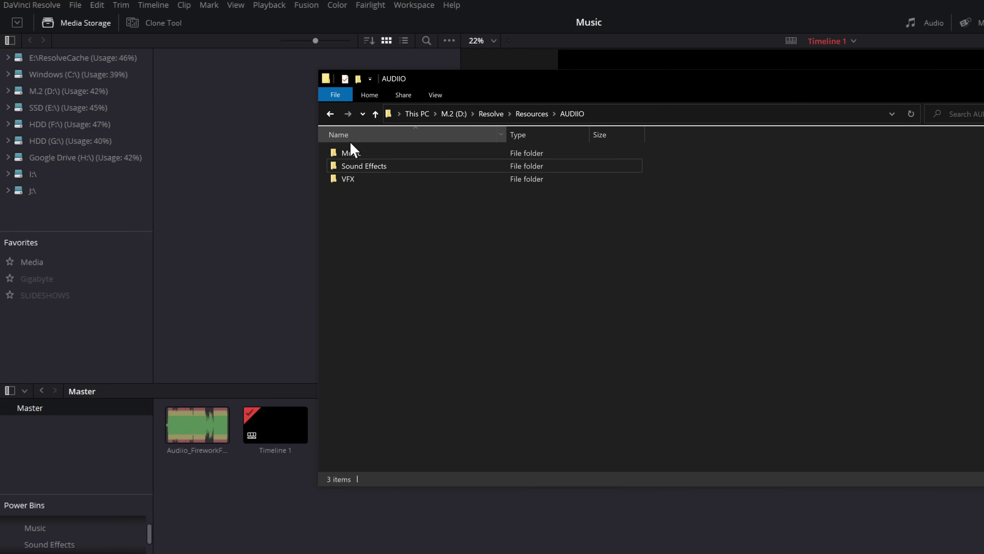
left_click(349, 153)
left_click_drag(384, 152, 253, 160)
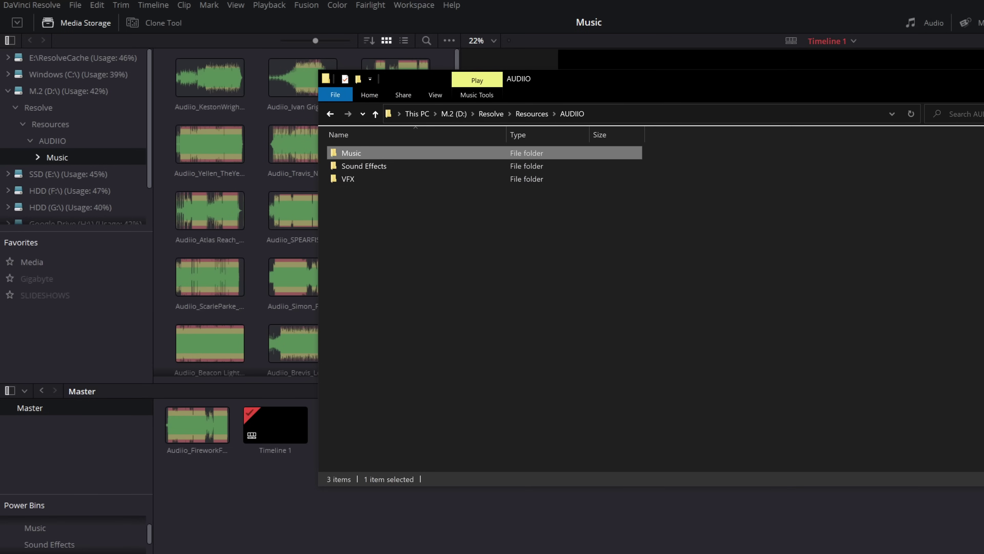
left_click(306, 149)
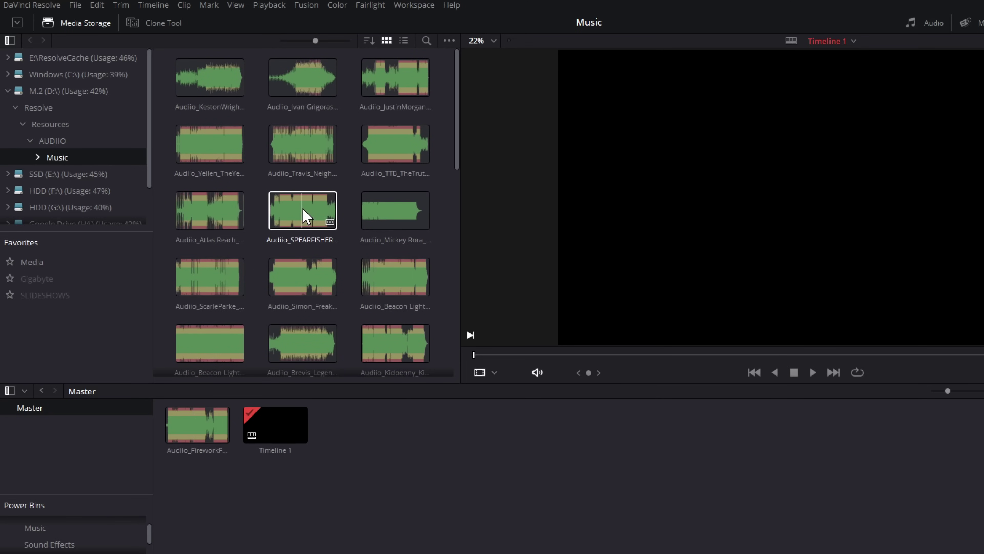
Step: Add the AUDIIO Music folder to Media Storage favorites, then go to the Edit page
right_click(63, 166)
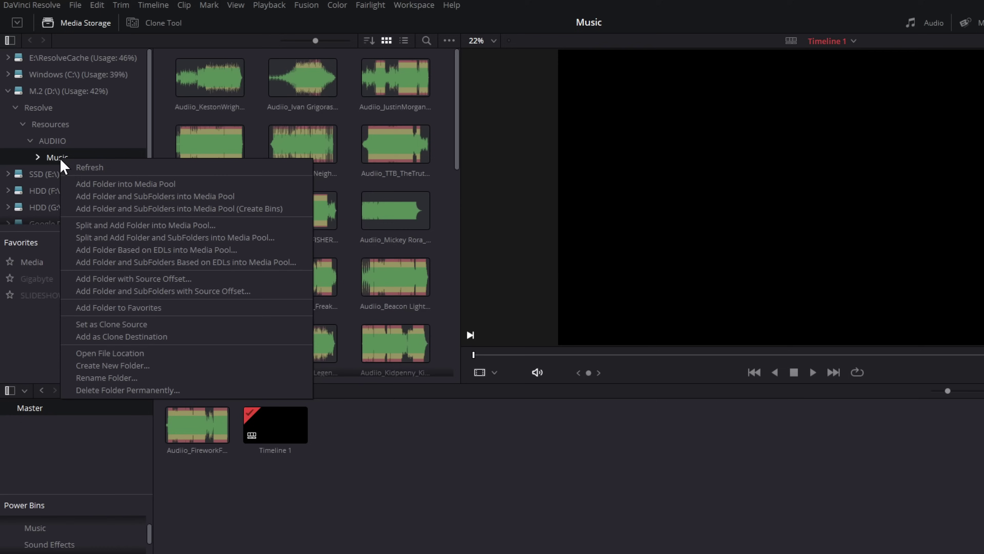
left_click(120, 307)
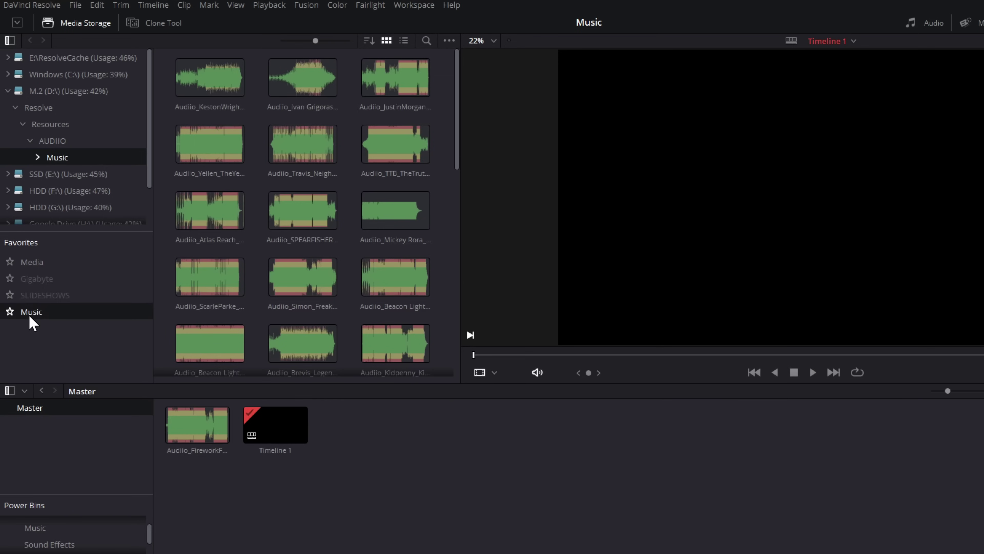
key("shift+4")
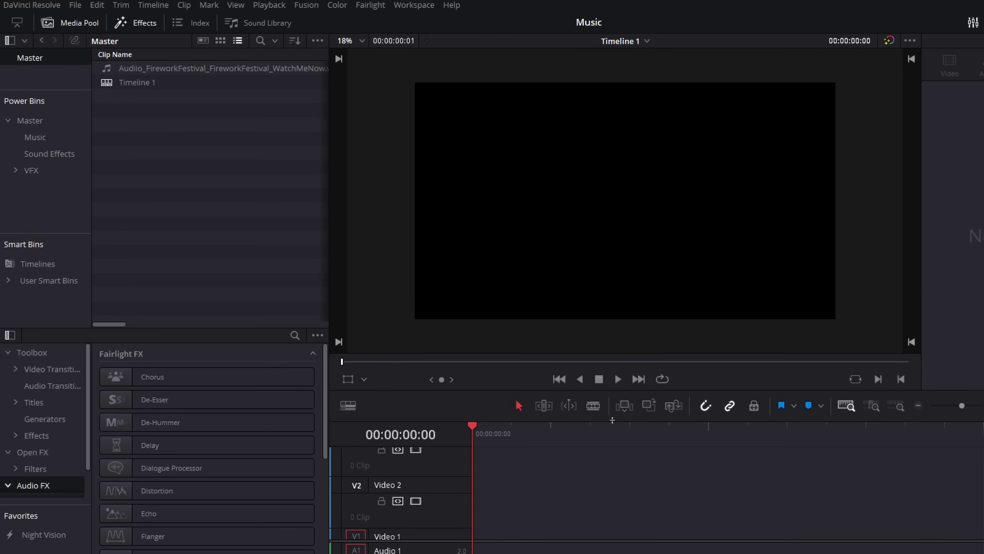
Step: Preview Atlas Reach, then add Audiio_JoeMarson_Album_MakeMeWhole.wav from the Music favorite to the Master bin
key("shift+2")
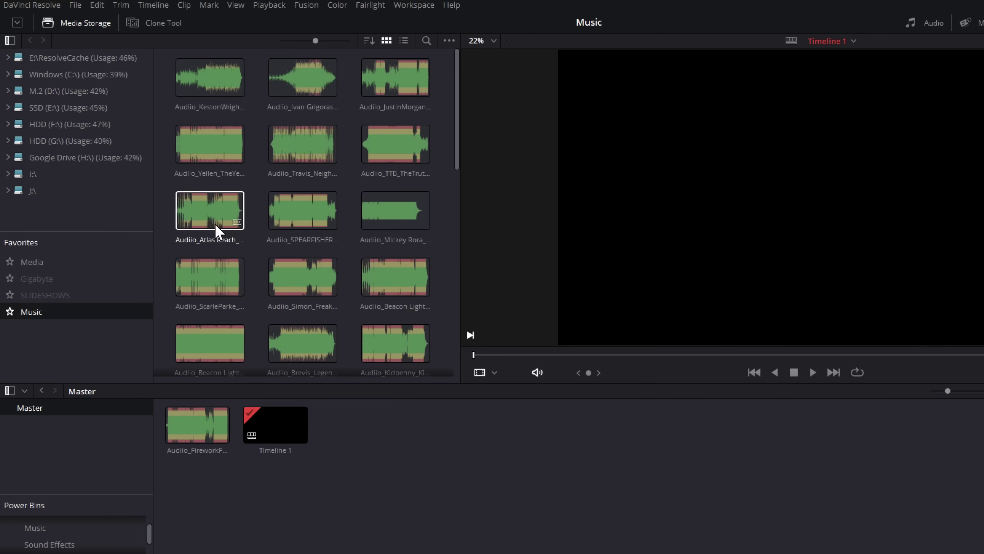
left_click(211, 214)
key("space")
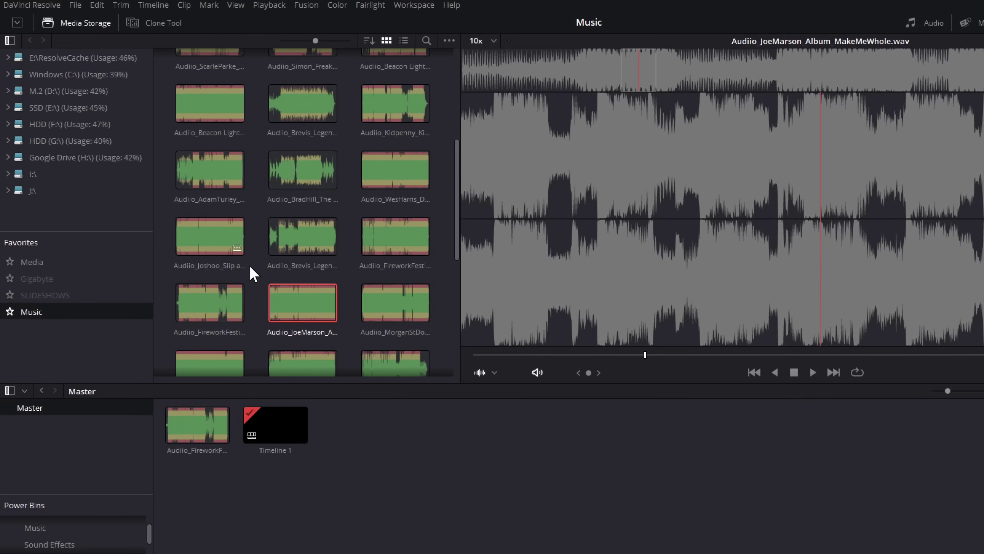
left_click_drag(302, 307, 363, 445)
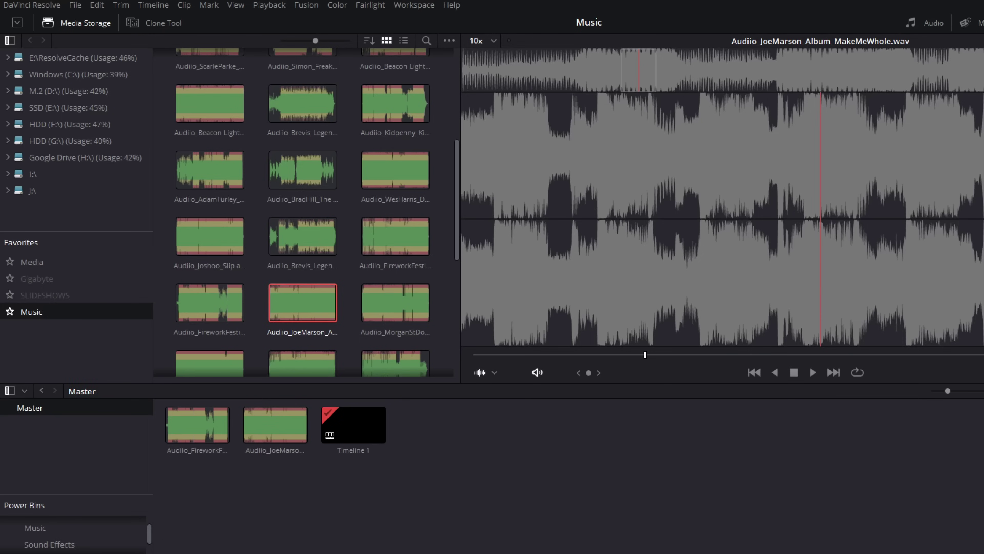
key("shift+4")
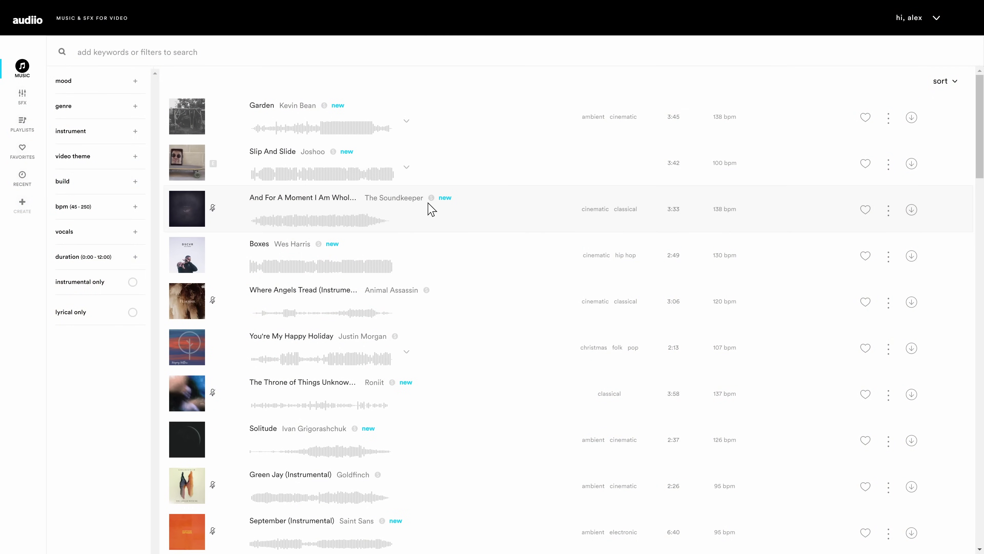
Step: Filter Audiio tracks to the fashion video theme and preview Deadline Dreams and End Of Our Lives
scroll(395, 188, "down", 8)
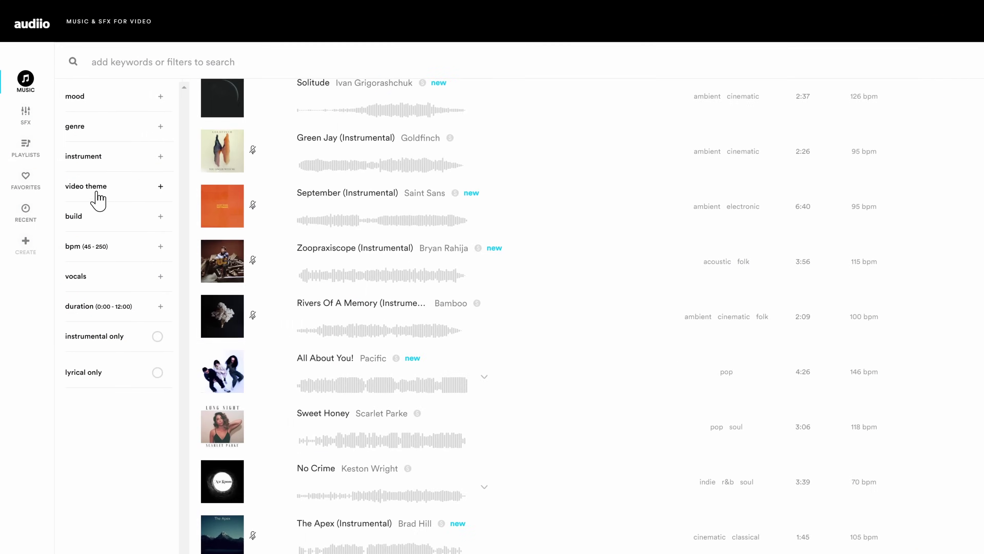
left_click(95, 188)
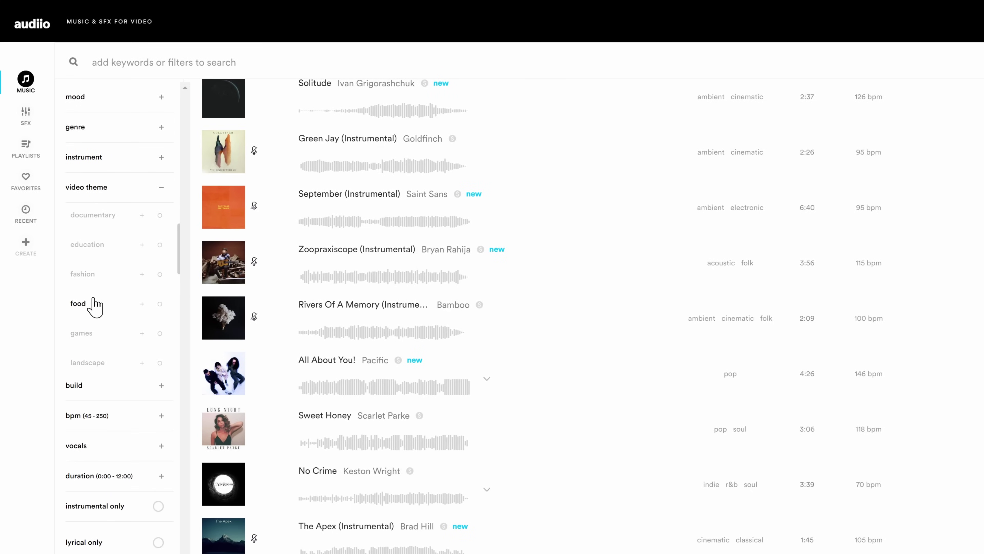
left_click(142, 275)
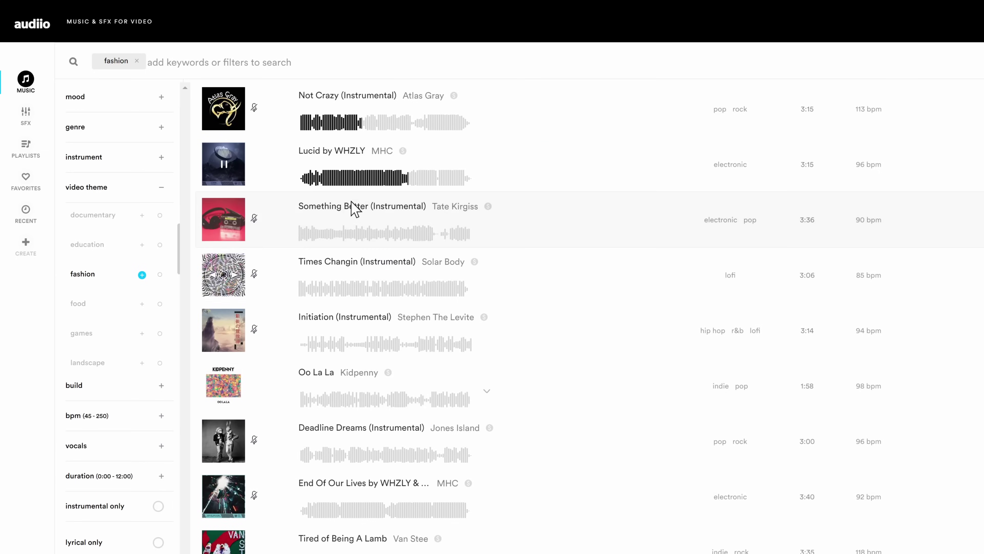
left_click(353, 454)
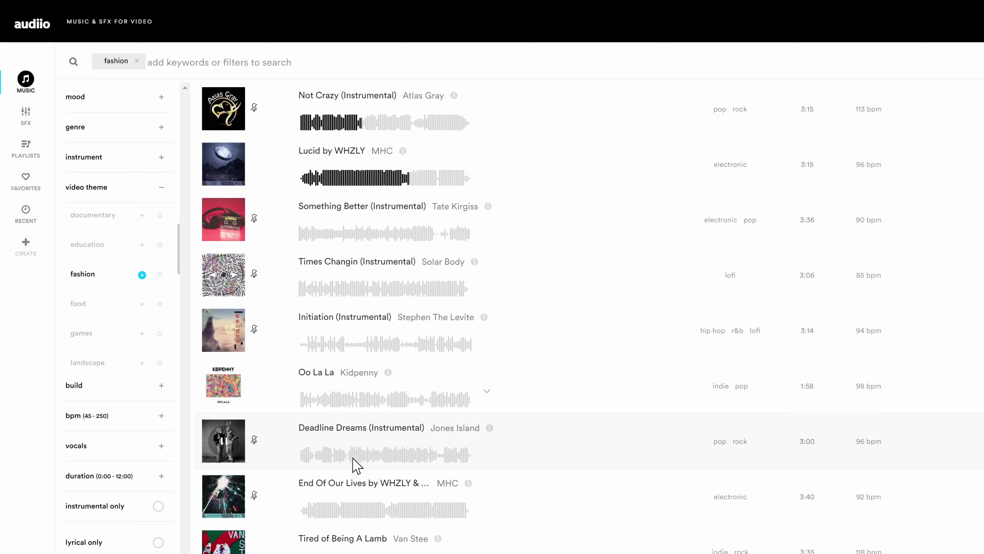
left_click(343, 511)
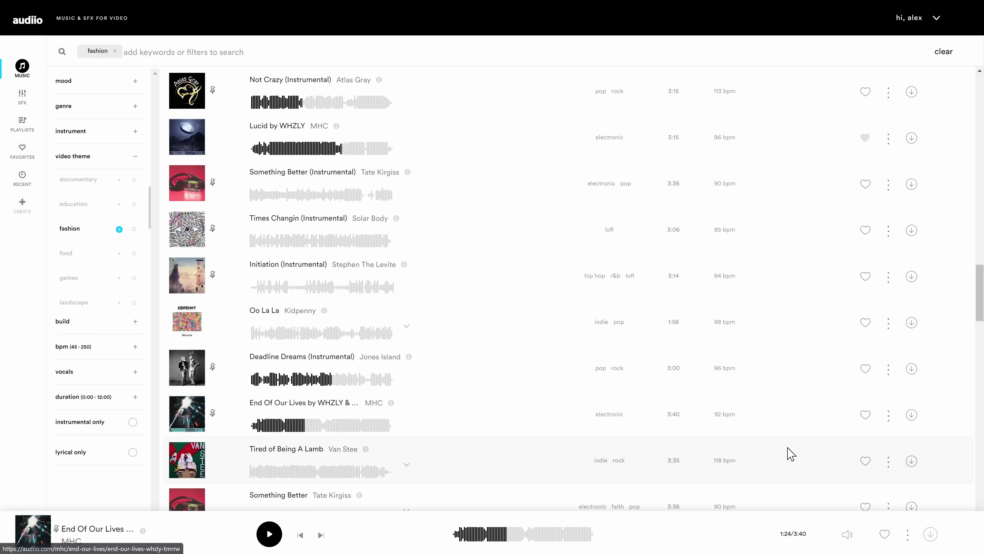
Step: License and download End Of Our Lives by MHC, then check the Music folder in Explorer
left_click(911, 415)
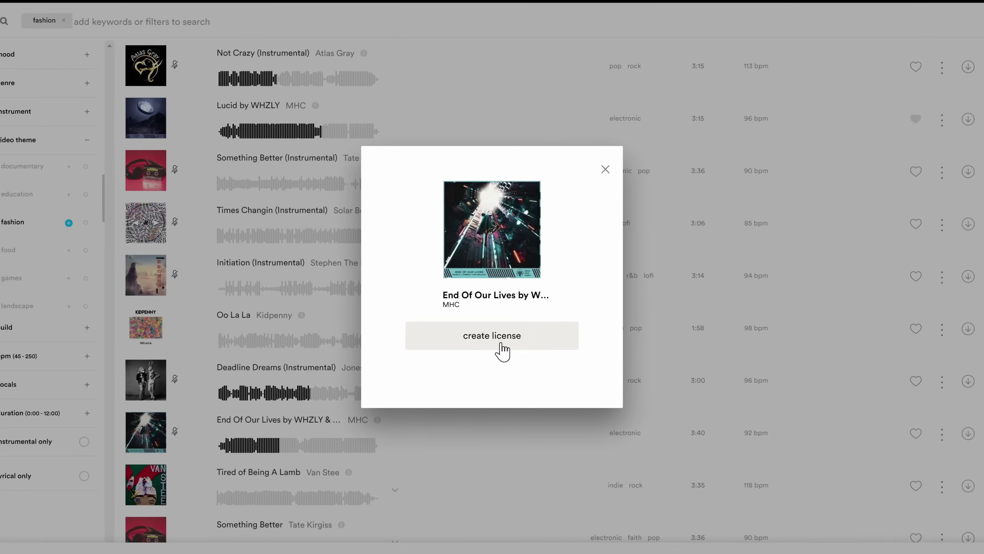
left_click(501, 337)
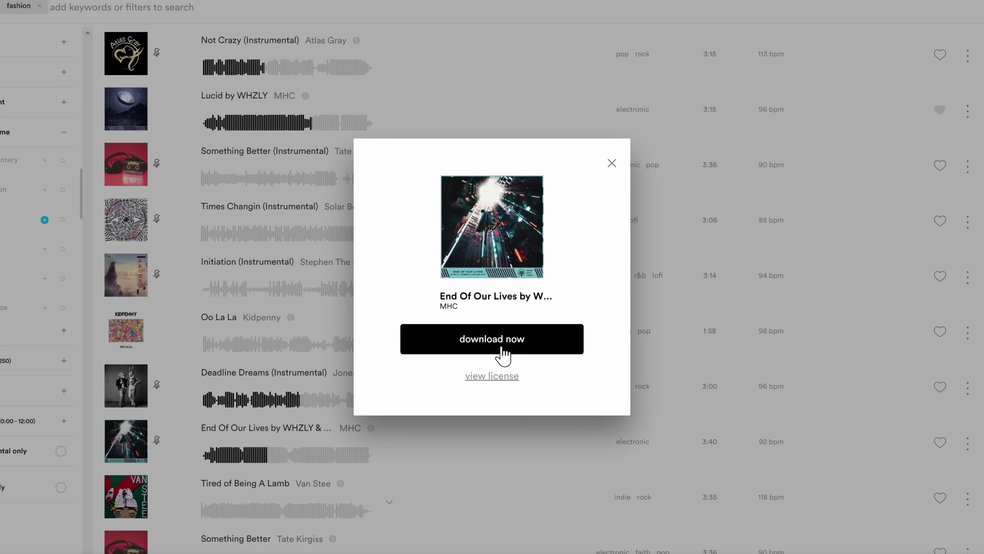
left_click(503, 351)
key("alt+Tab")
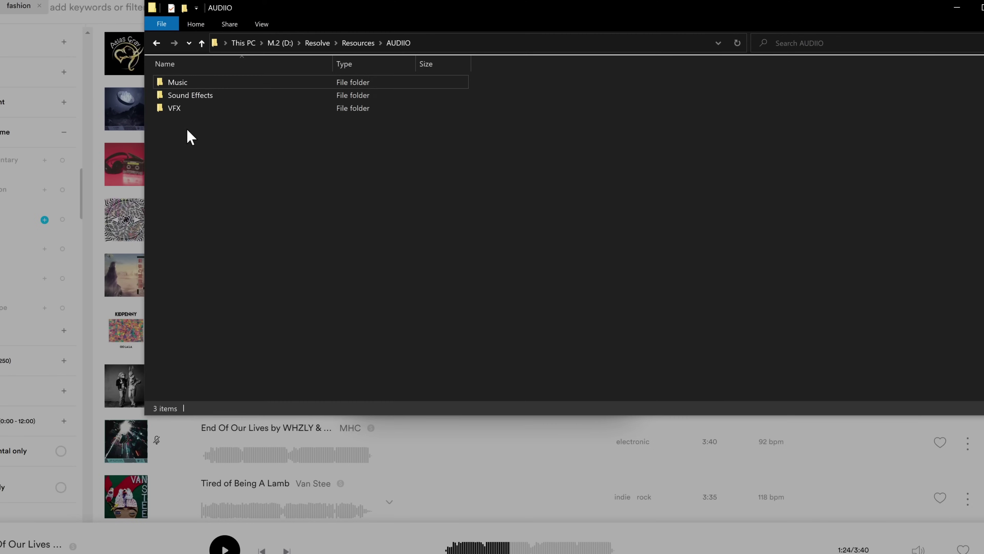
left_click(188, 81)
double_click(187, 82)
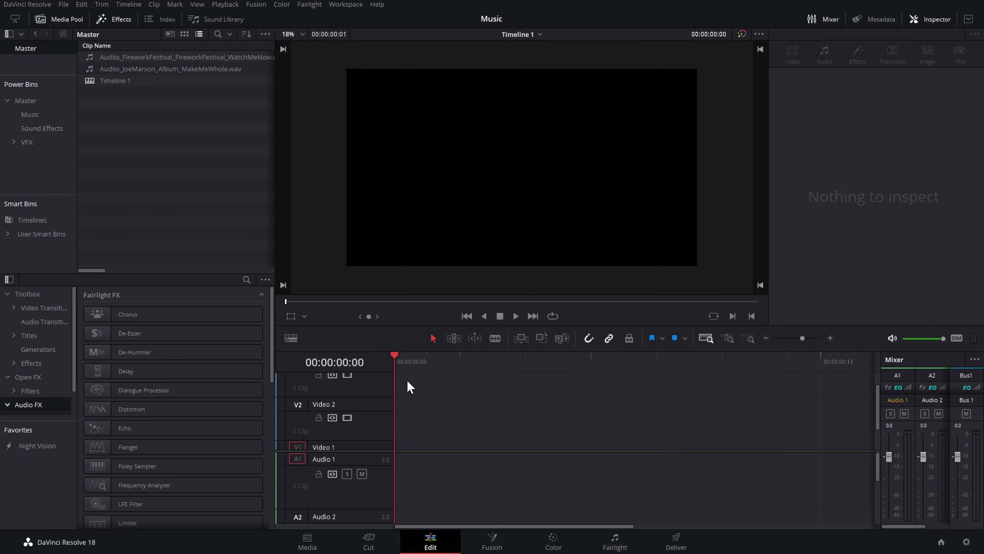
Step: Add the MHC End Of Our Lives track to the Master bin, then open Sound Library on the Edit page
left_click(313, 543)
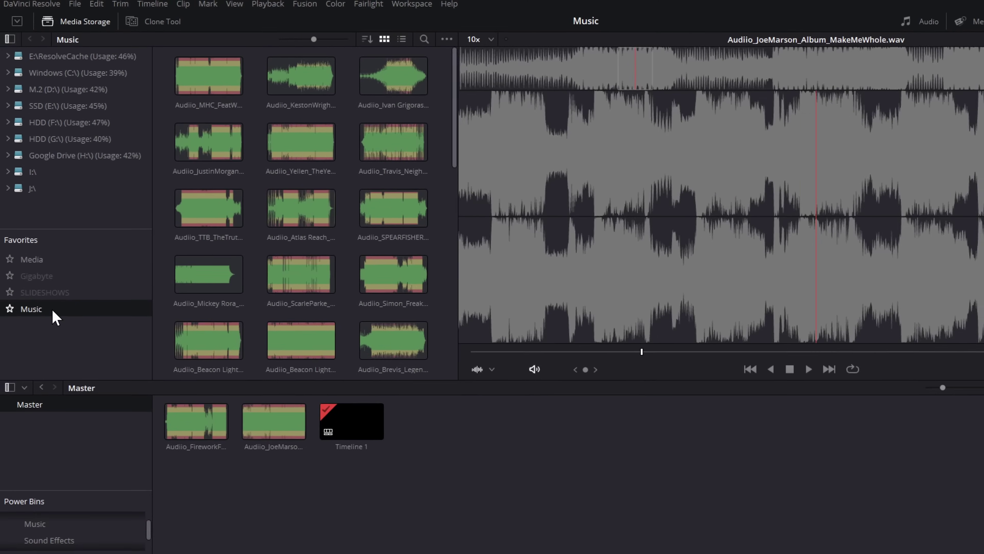
left_click(199, 96)
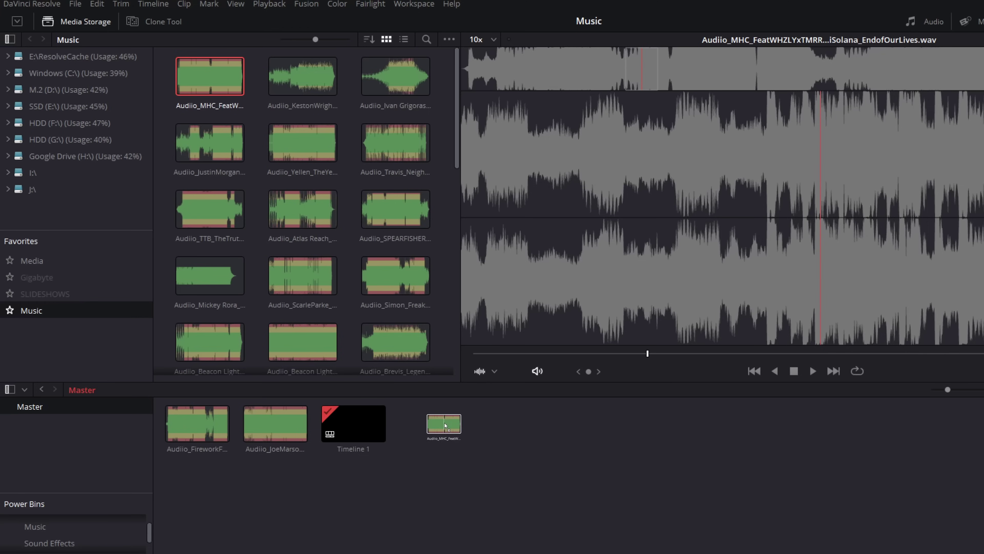
left_click_drag(445, 425, 462, 500)
key("shift+4")
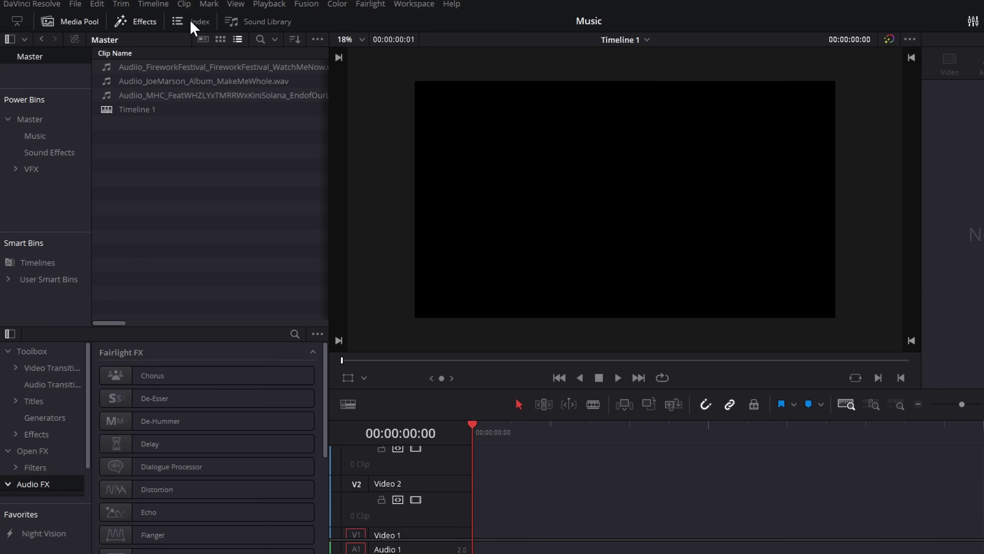
left_click(271, 27)
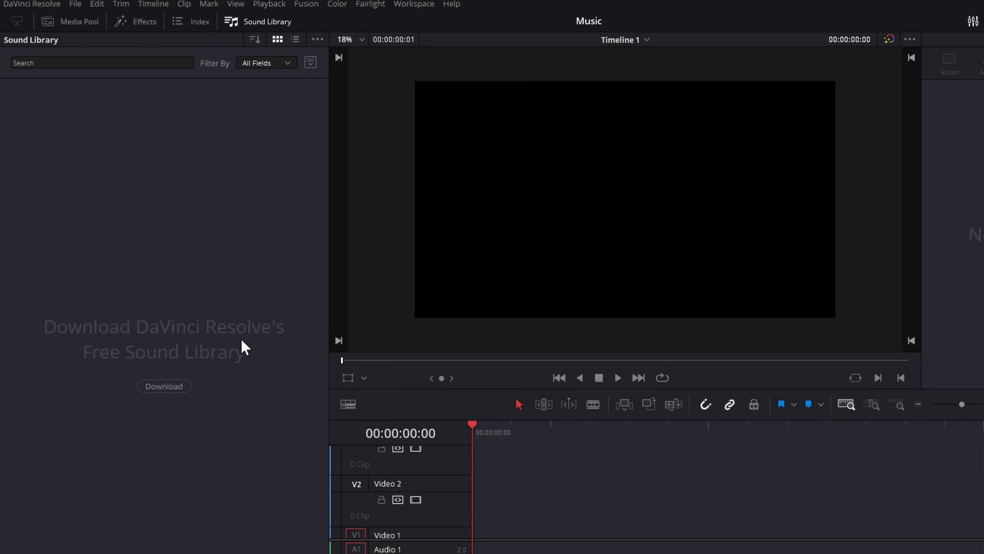